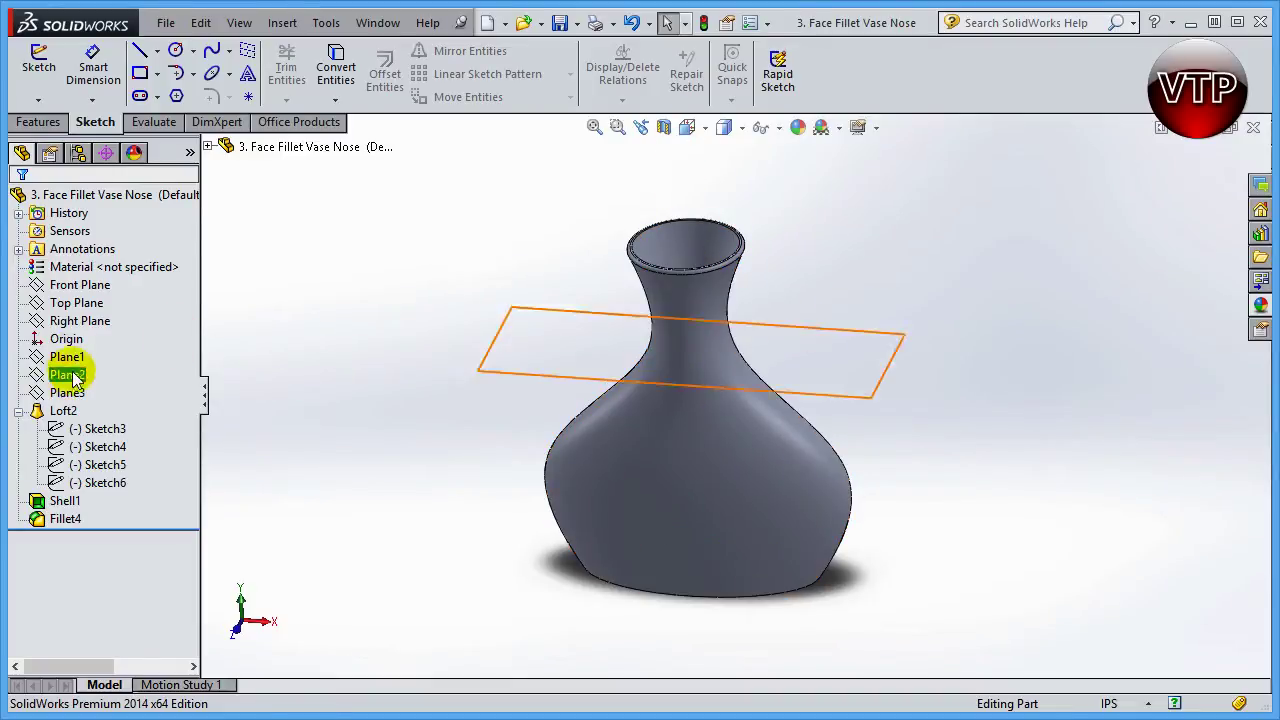
Start a new sketch on the Front Plane and orient the view normal to it
left_click(75, 288)
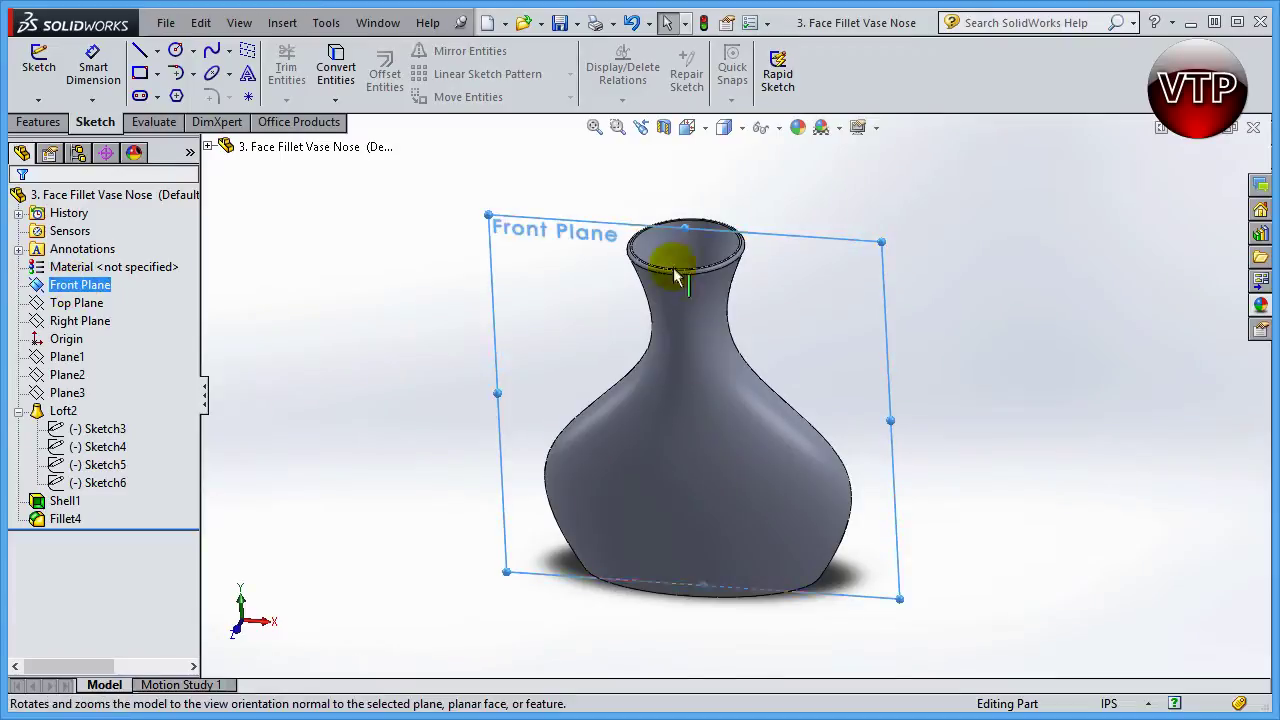
middle_click_drag(1094, 314, 1083, 523)
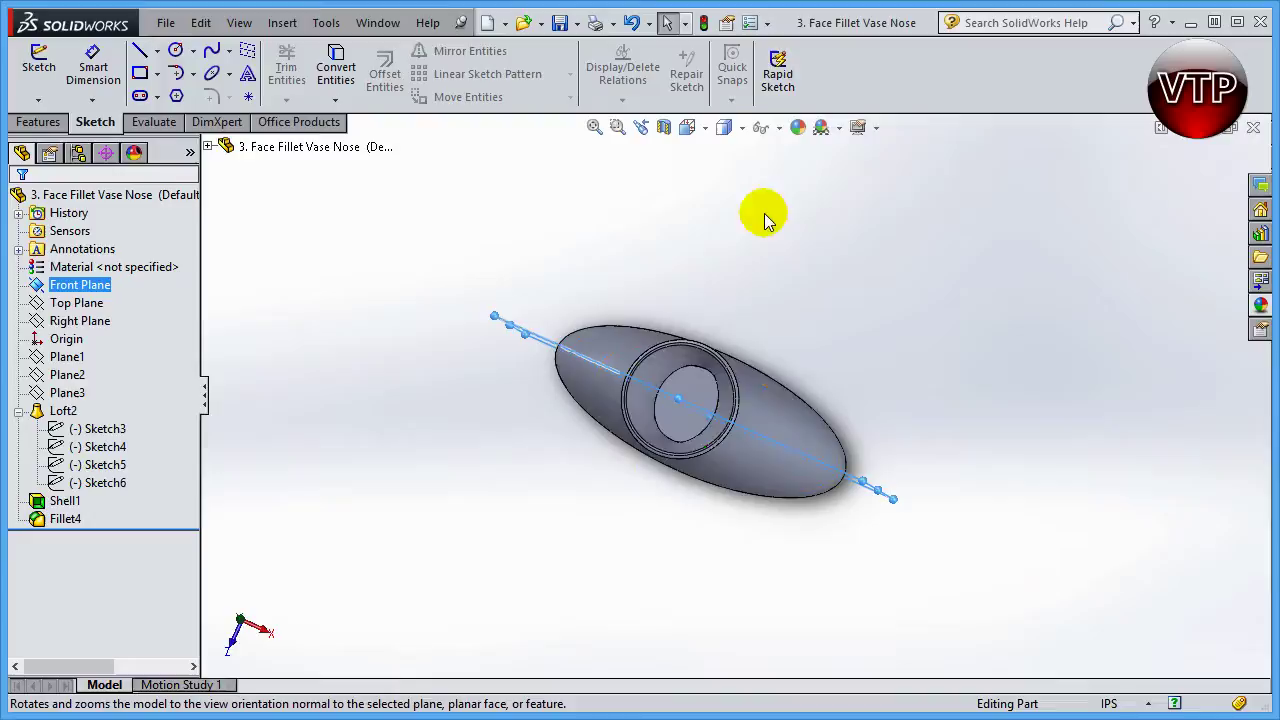
middle_click_drag(723, 286, 752, 140)
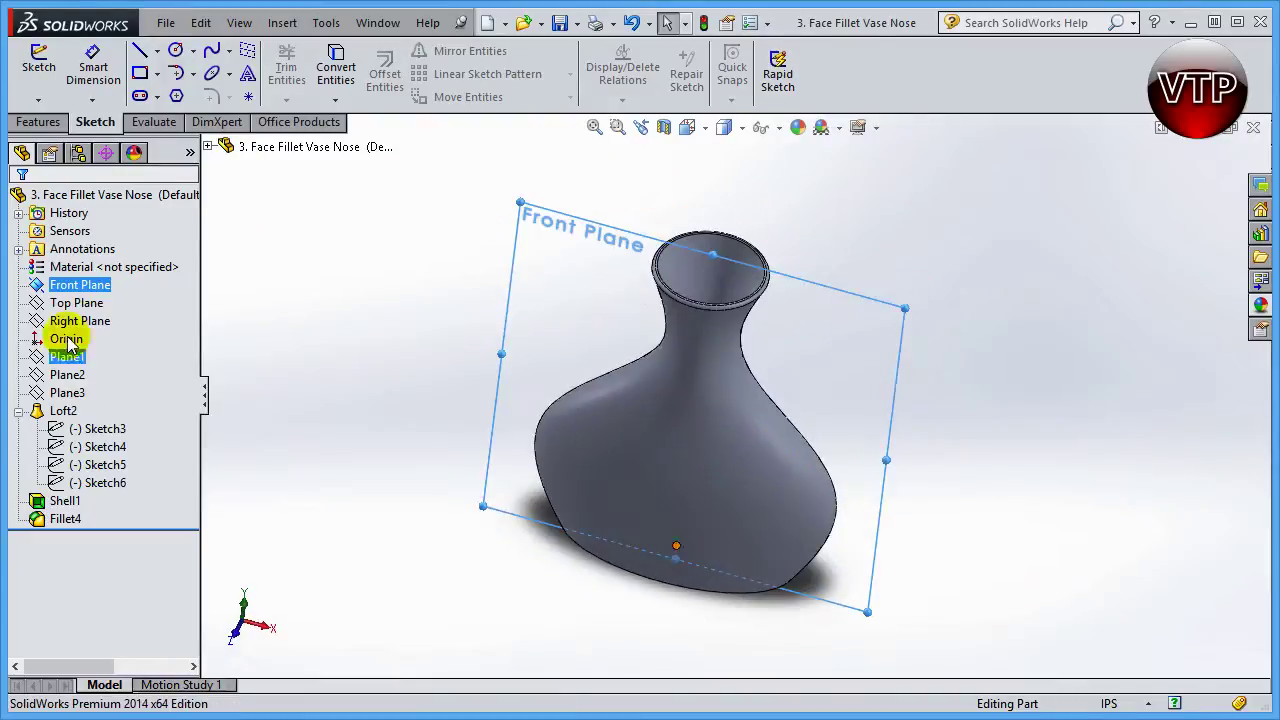
left_click(80, 320)
left_click(80, 285)
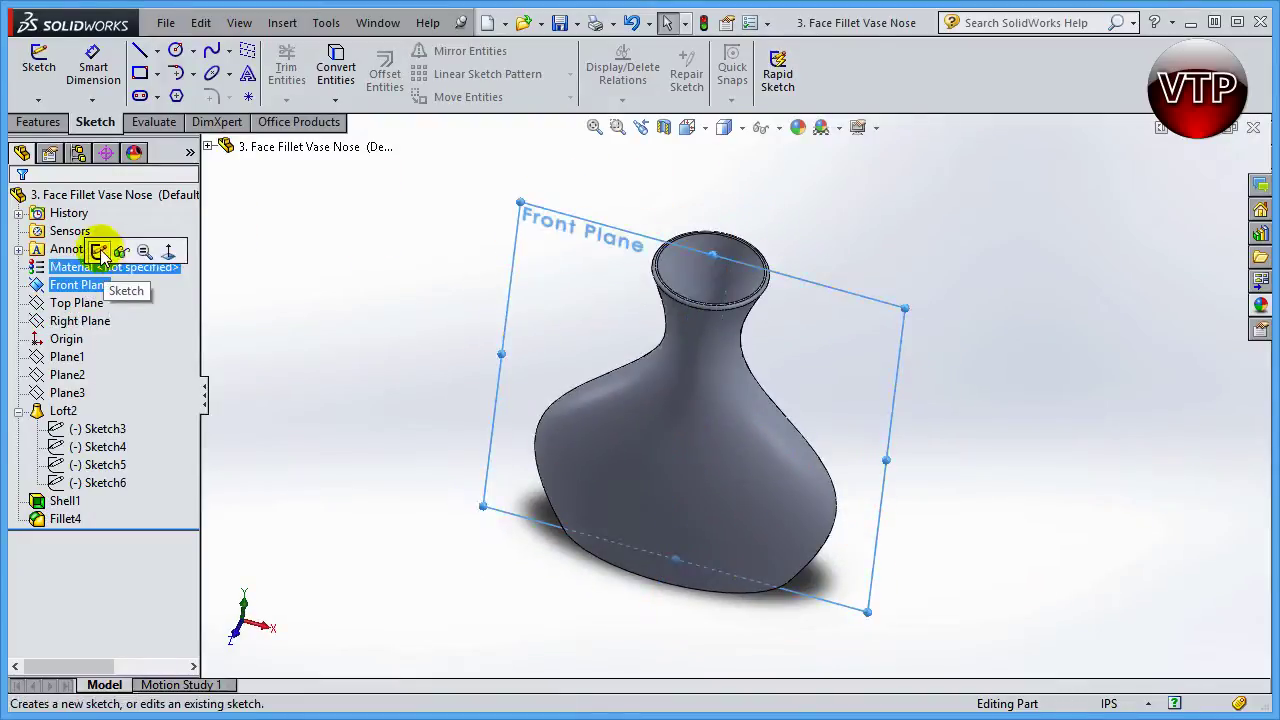
left_click(99, 251)
left_click(696, 130)
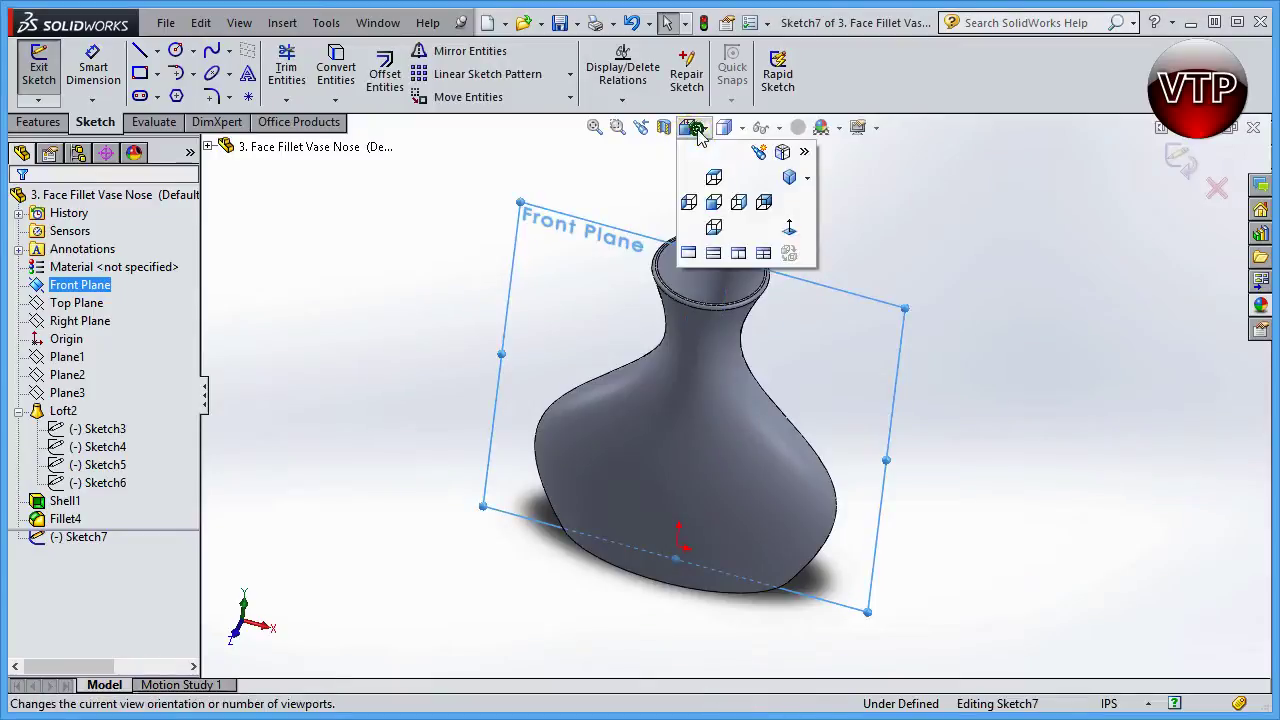
left_click(789, 228)
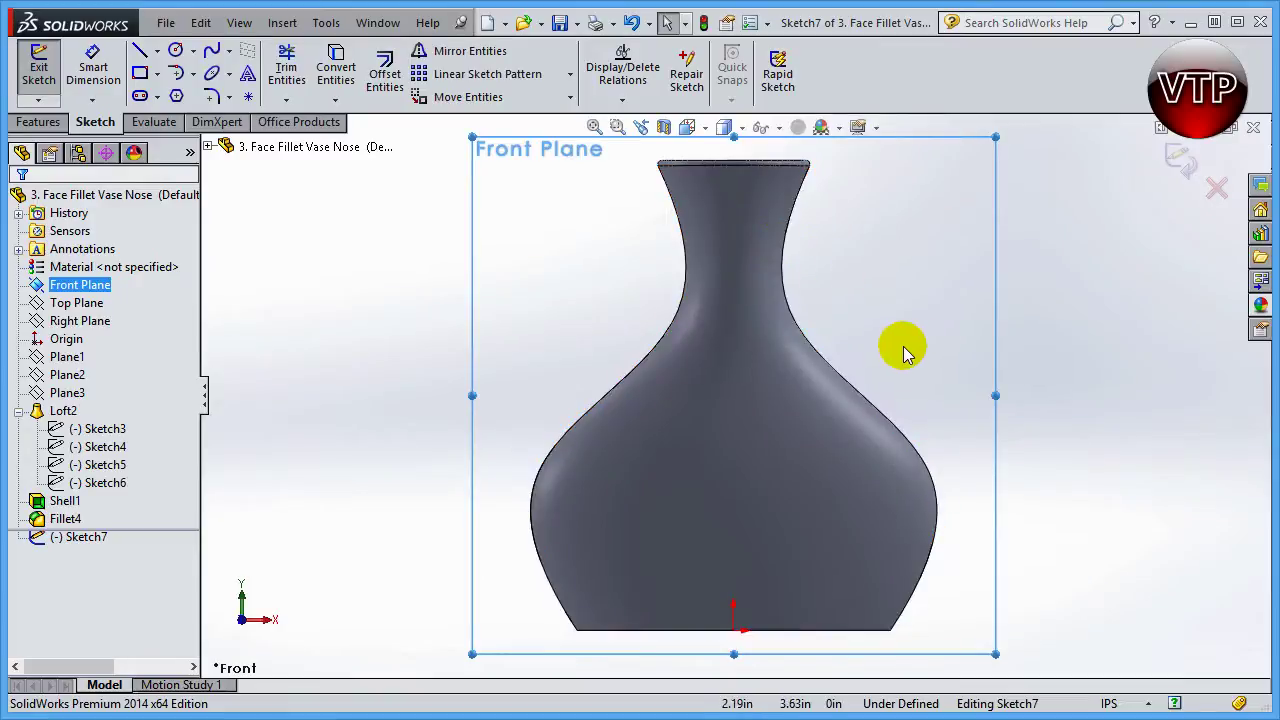
Place seven sketch points winding outward from the vase neck, the third on its edge, from about (1.33, 4.89) to (3.51, 3.69) in
left_click(250, 97)
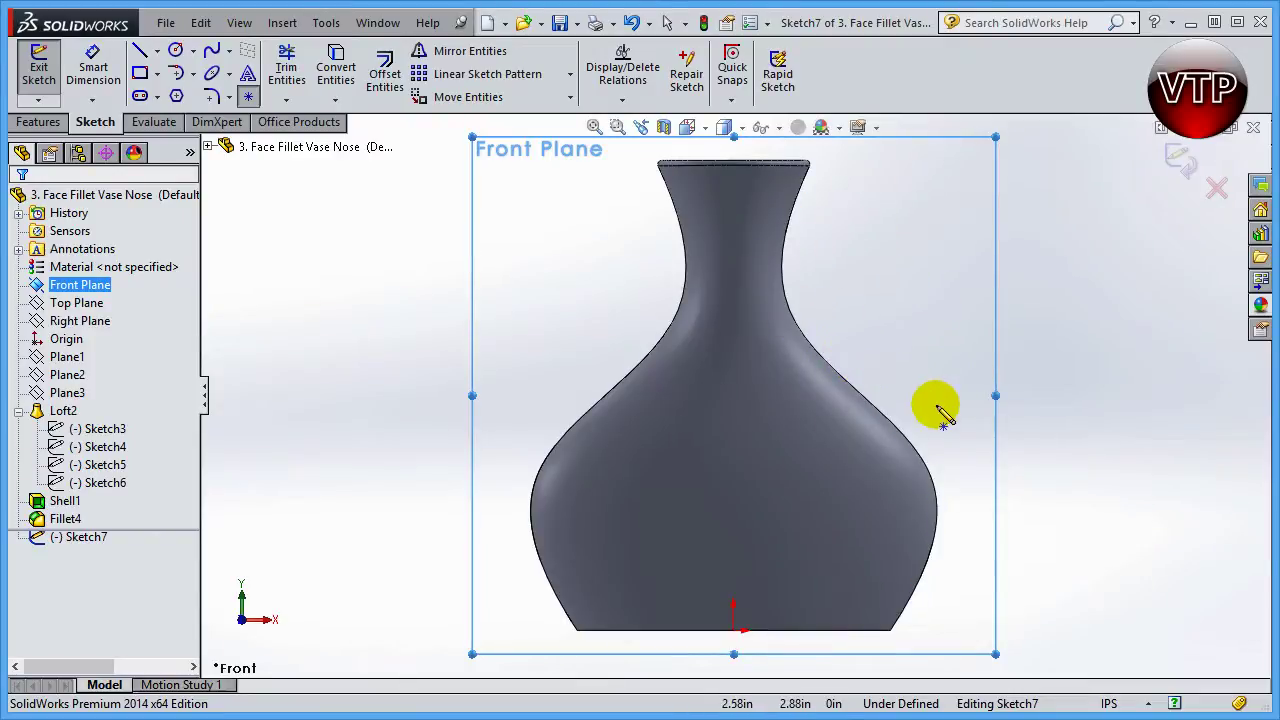
left_click(838, 246)
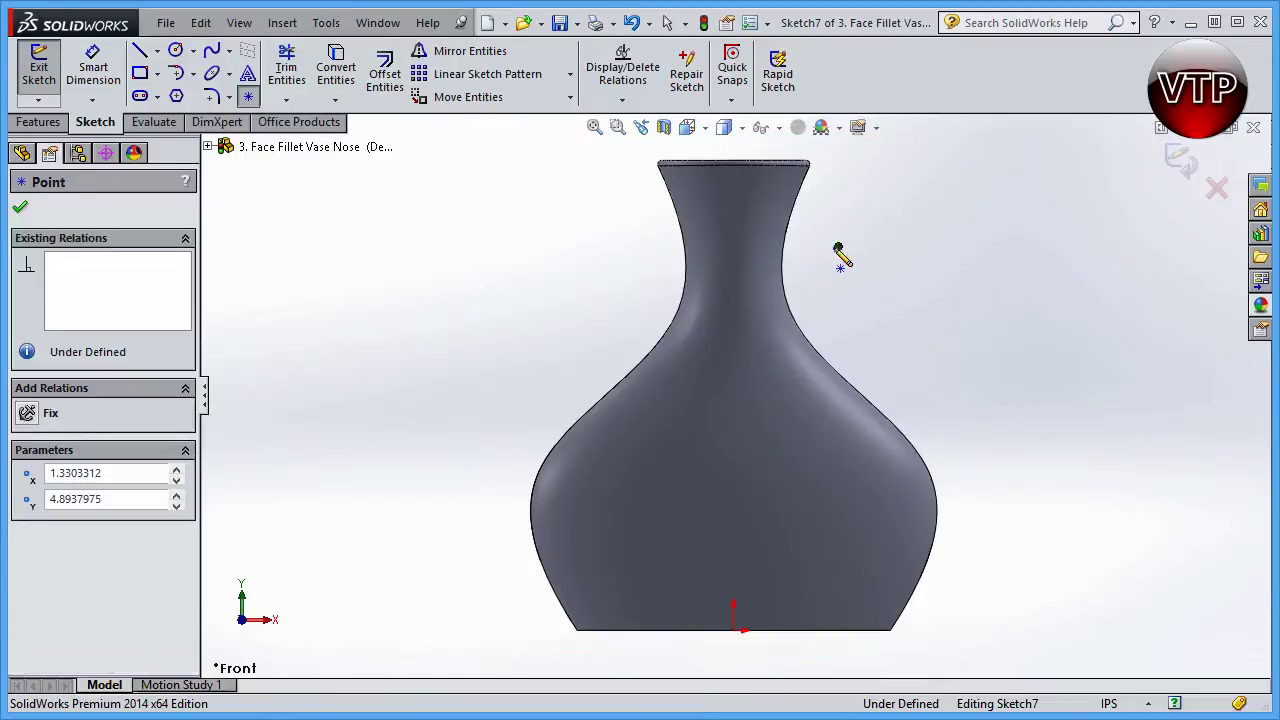
left_click(796, 246)
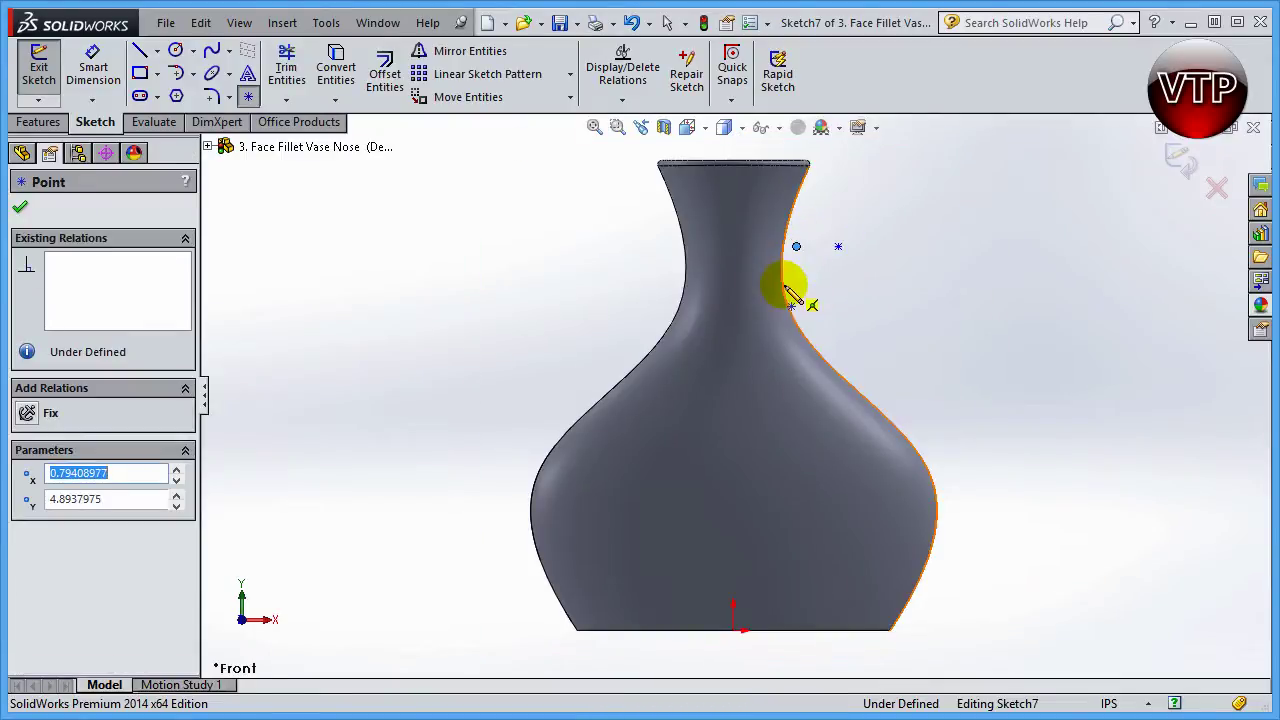
left_click(784, 290)
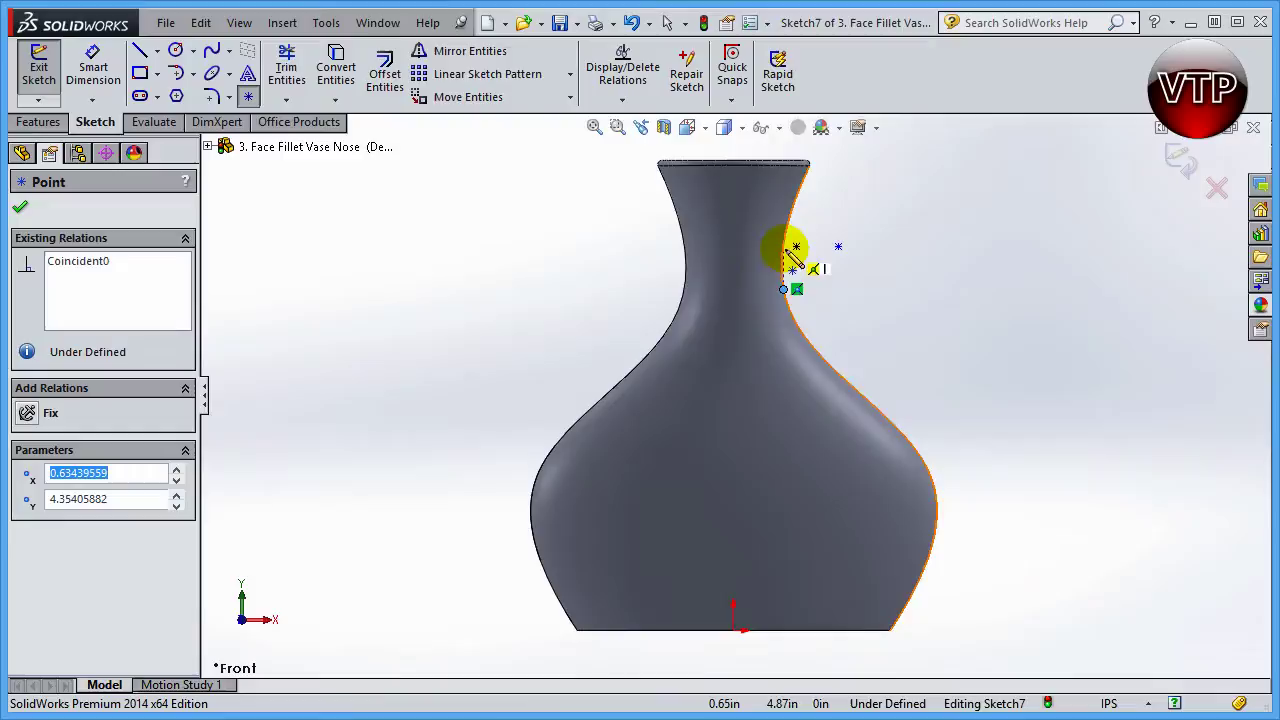
left_click(828, 331)
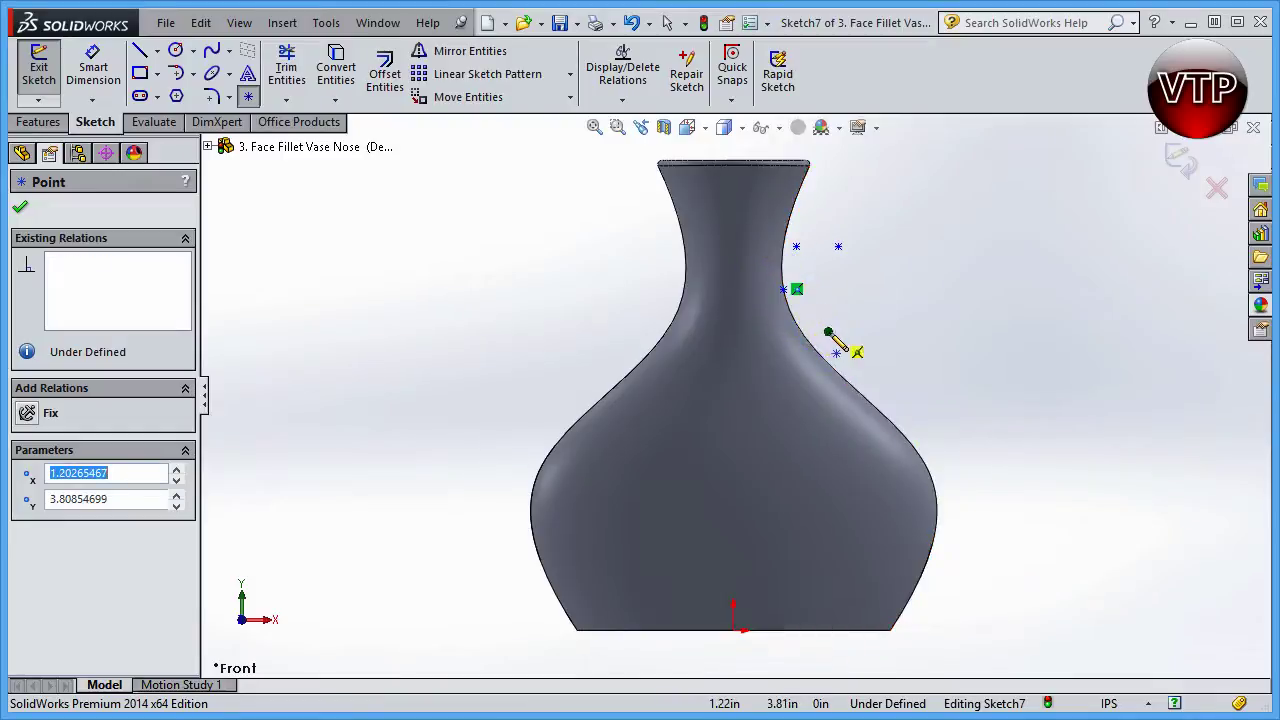
left_click(884, 283)
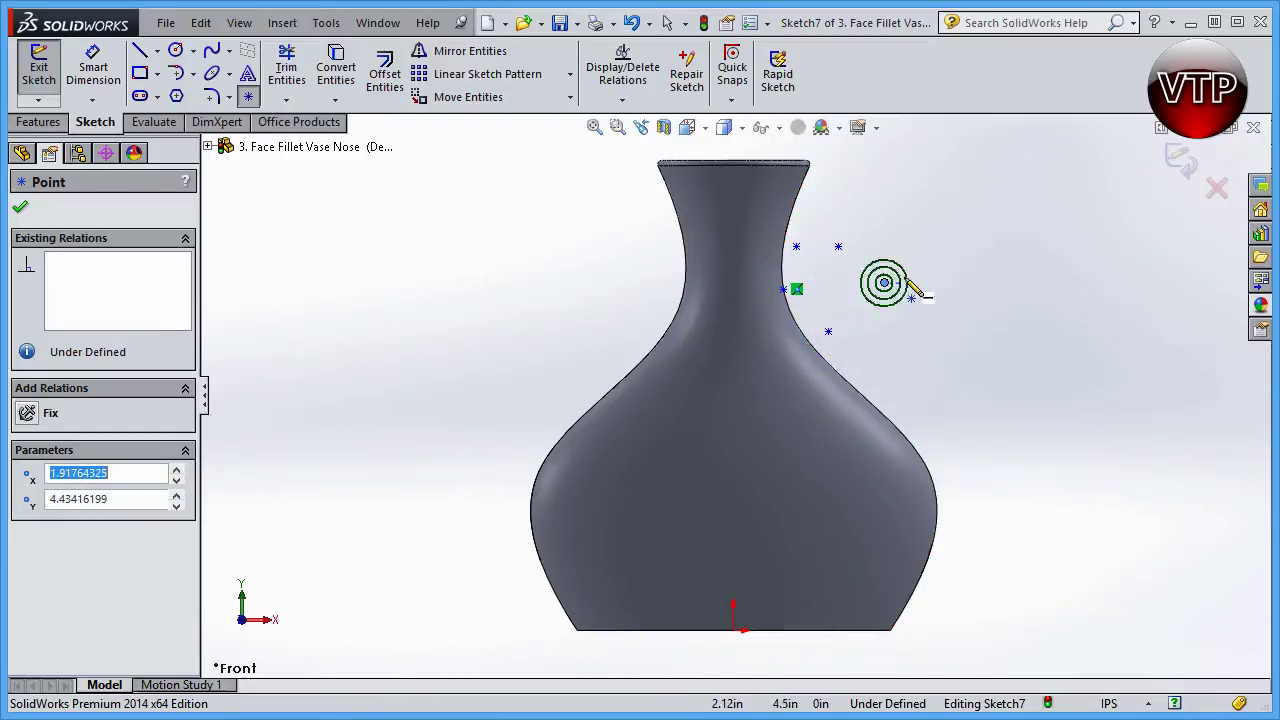
left_click(964, 281)
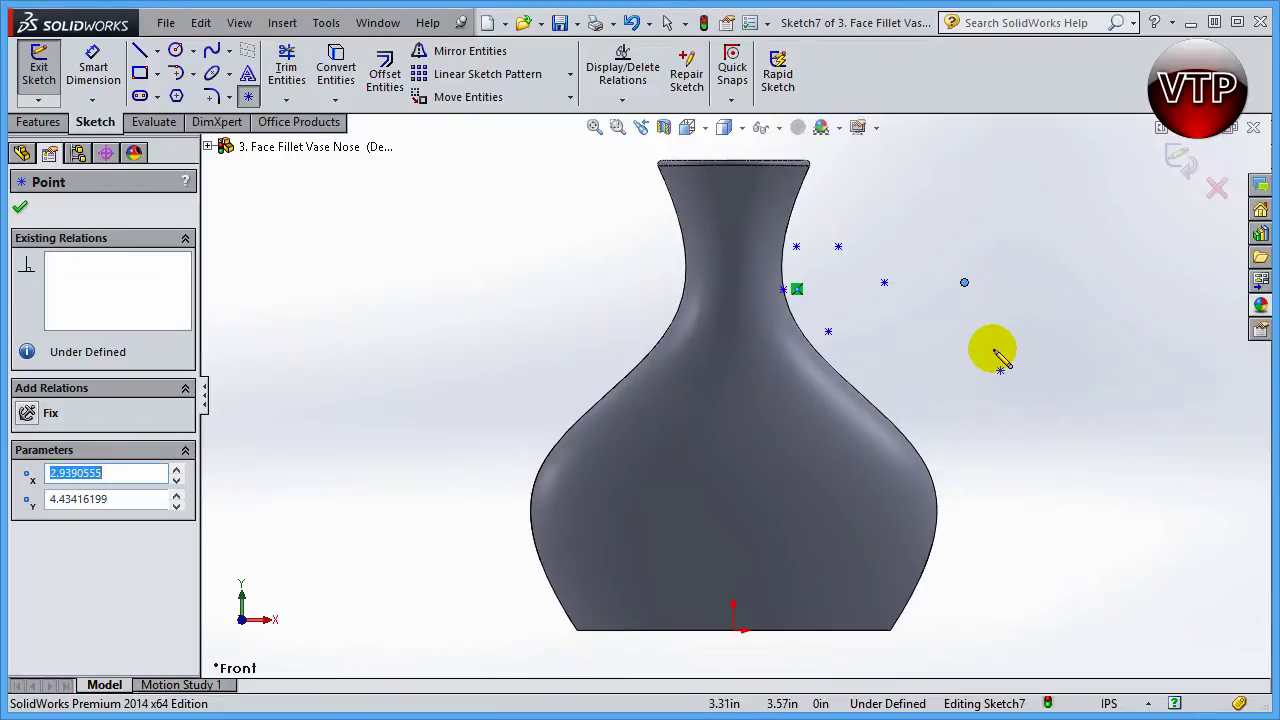
left_click(1009, 341)
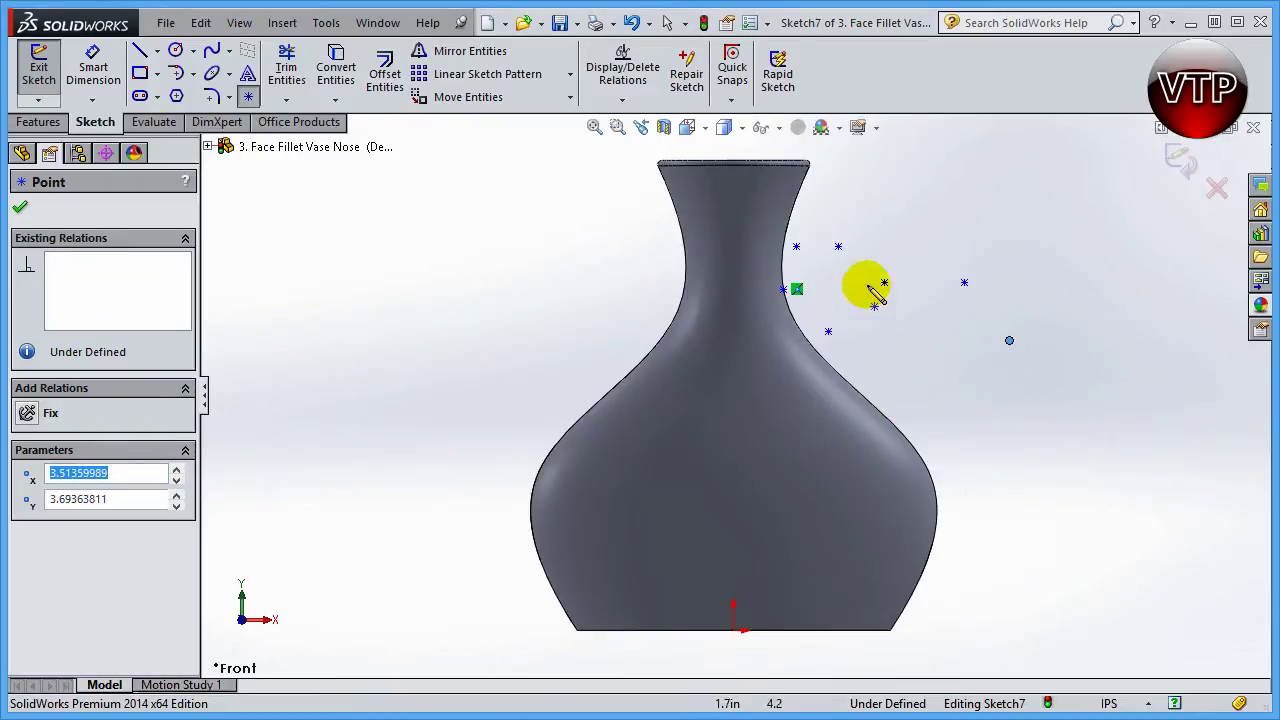
left_click(797, 246)
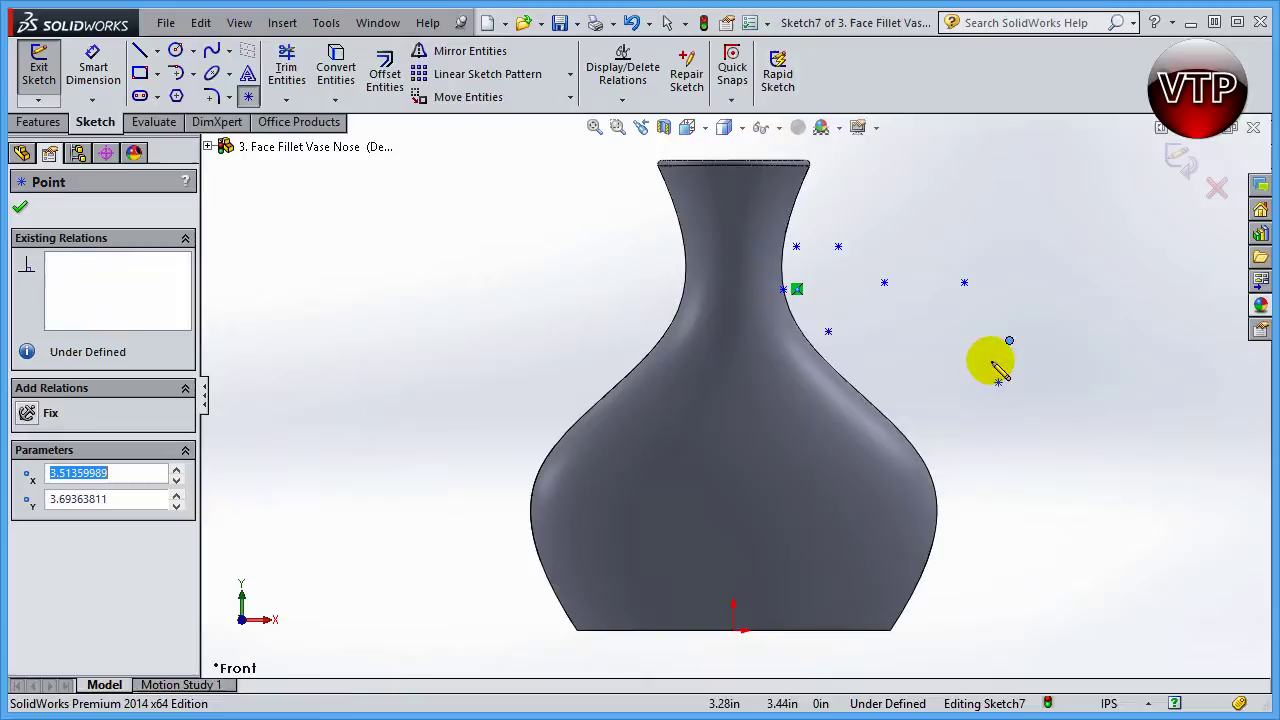
left_click(828, 332)
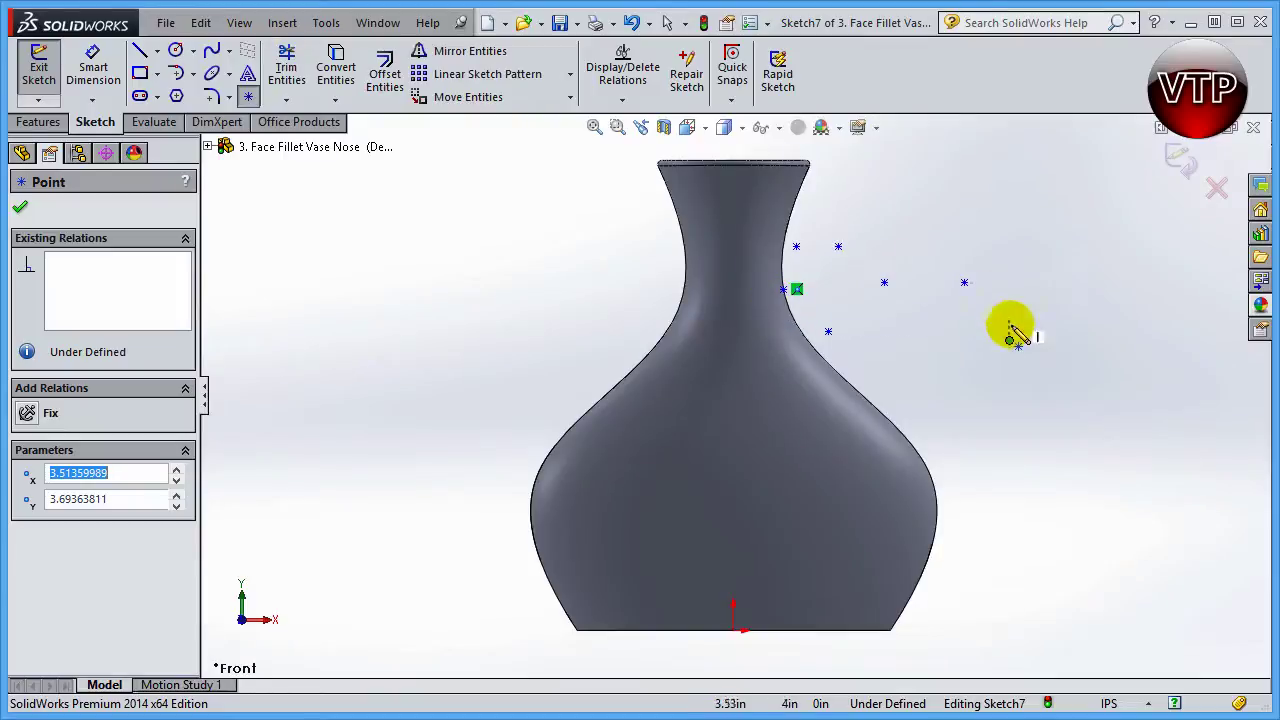
left_click(20, 208)
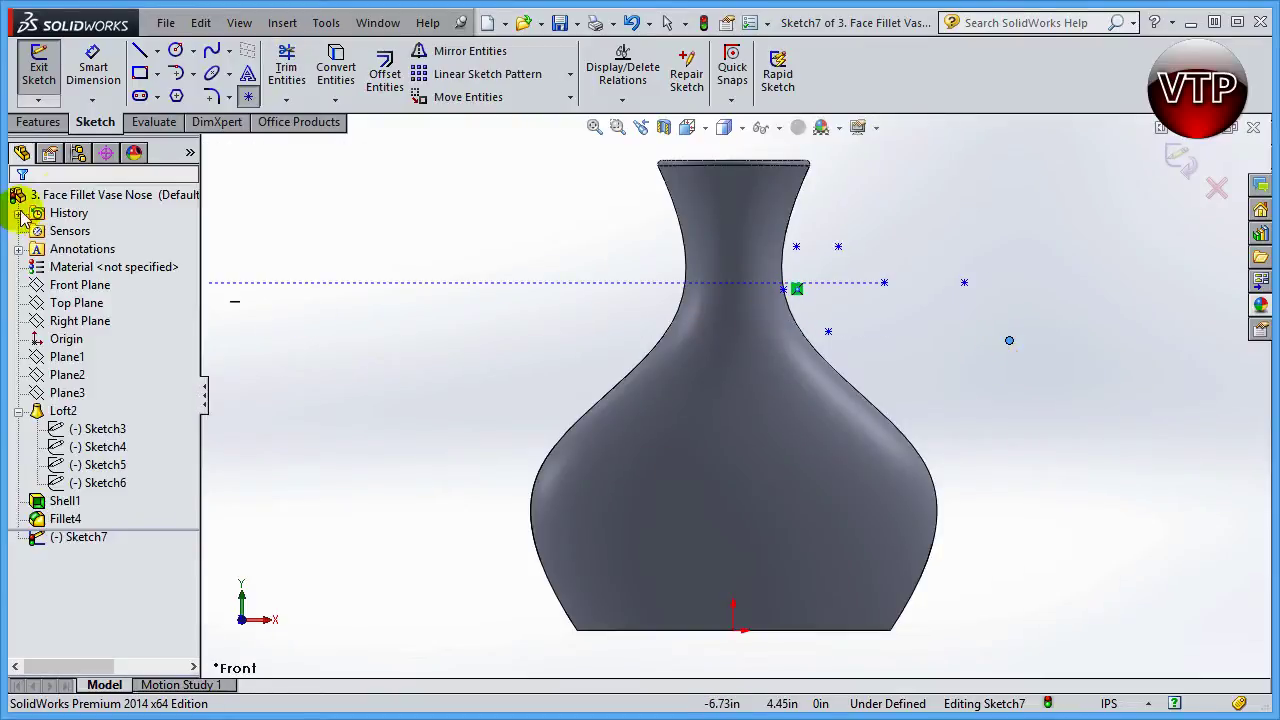
Draw a spline through all seven sketch points, from the upper point beside the neck to the outermost point
left_click(214, 57)
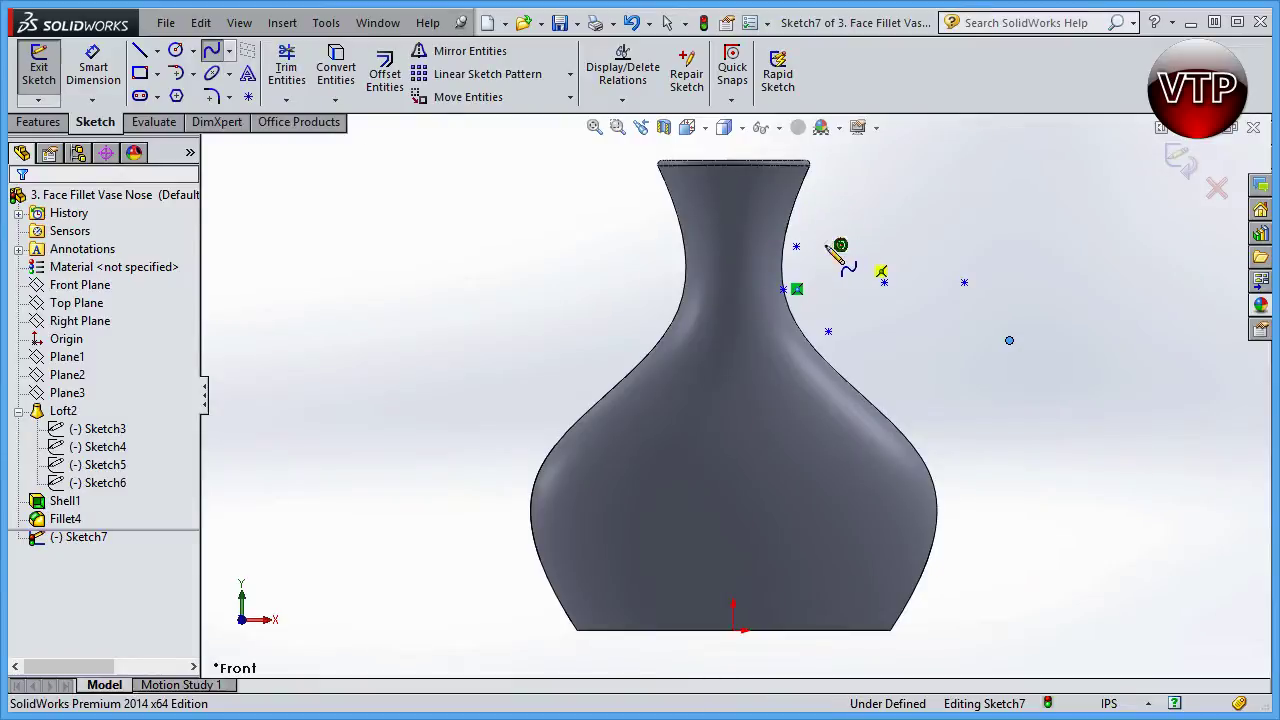
left_click(796, 247)
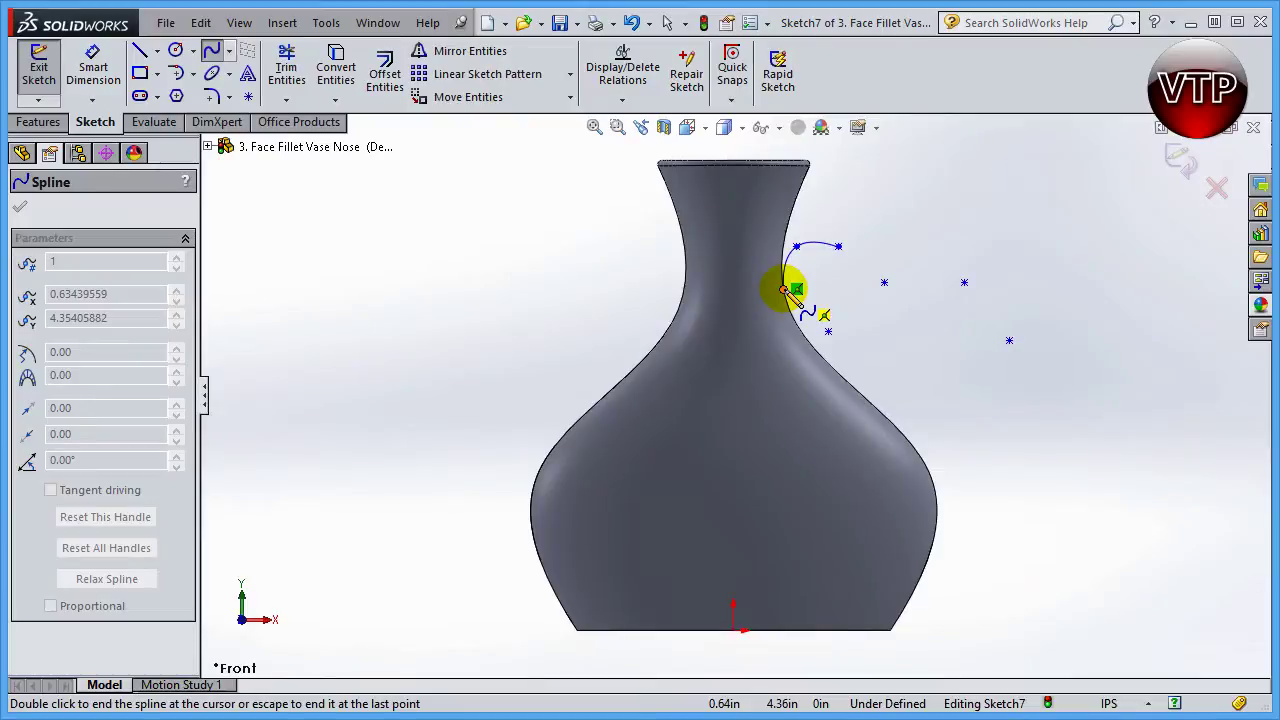
left_click(828, 331)
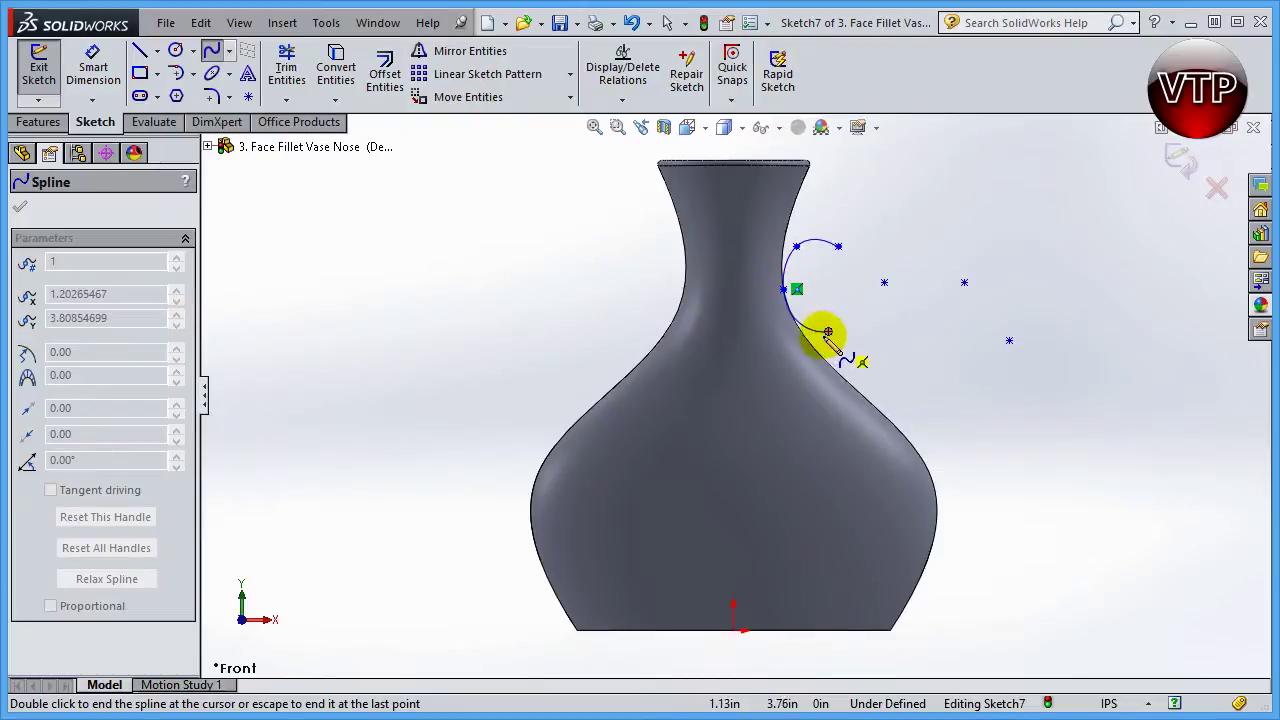
left_click(828, 331)
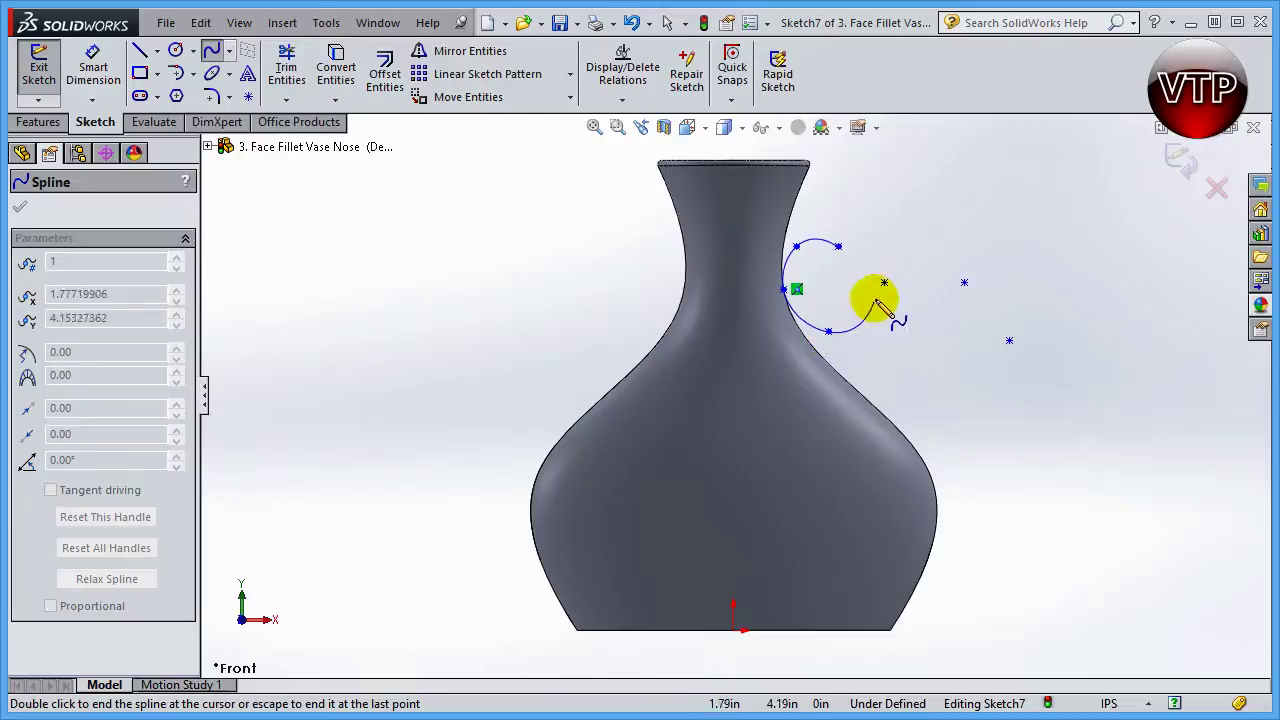
mouse_move(884, 283)
left_mouse_down()
mouse_move(964, 283)
mouse_move(1010, 340)
mouse_move(980, 423)
mouse_move(1023, 400)
mouse_move(988, 366)
mouse_move(1058, 388)
mouse_move(957, 414)
mouse_move(1037, 391)
mouse_move(986, 403)
mouse_move(1008, 391)
left_mouse_up()
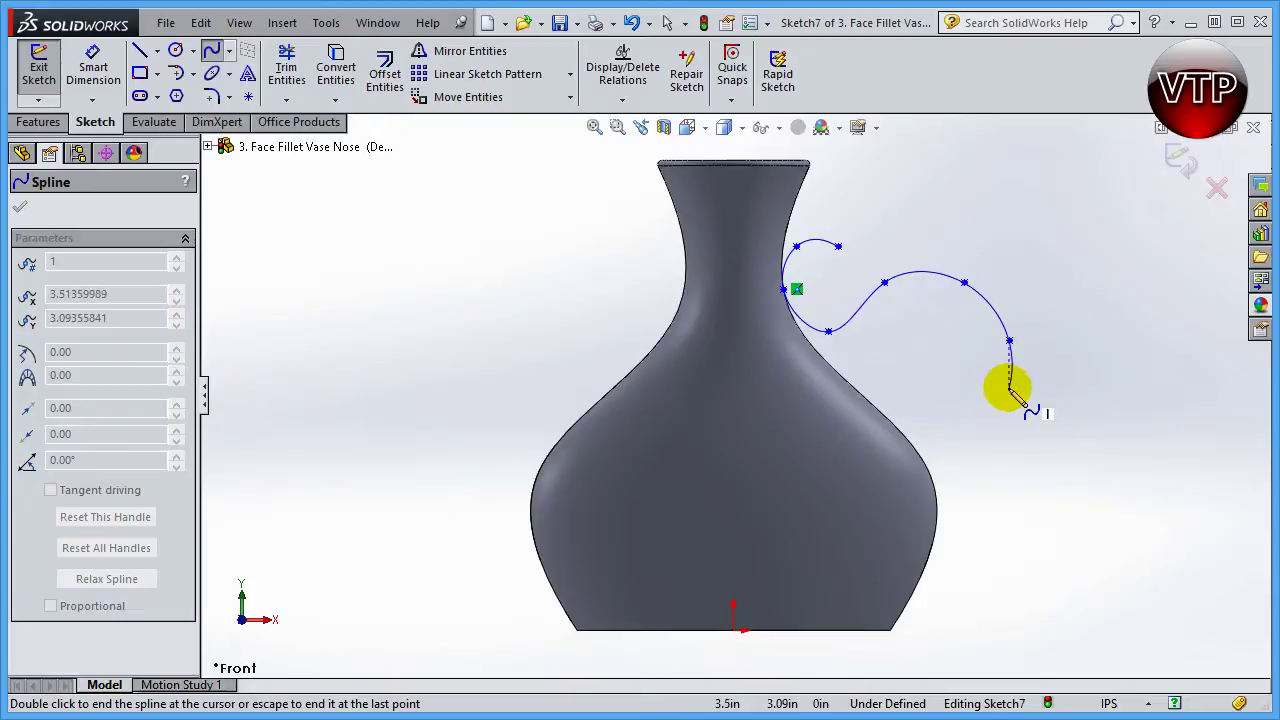
key("Escape")
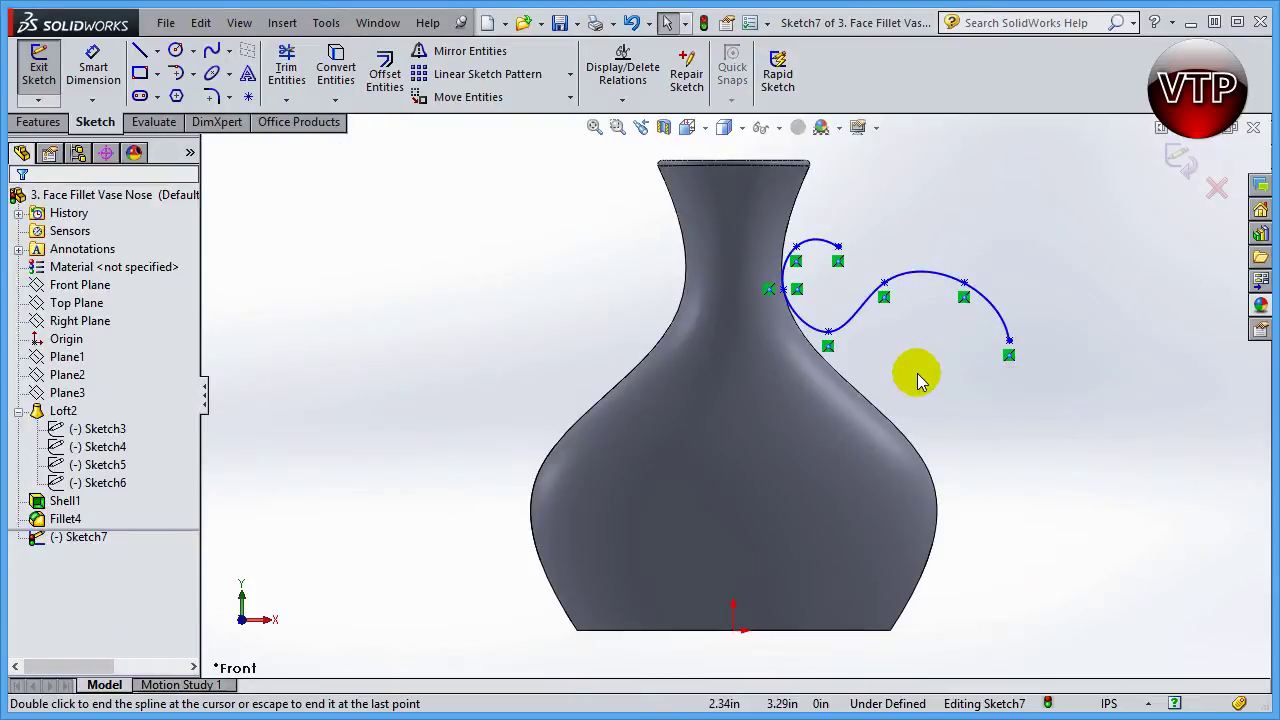
Move the spline's upper end point to about X 1.28, Y 4.97 in and its lower bend point to about X 1.20, Y 4.03 in
left_click(865, 310)
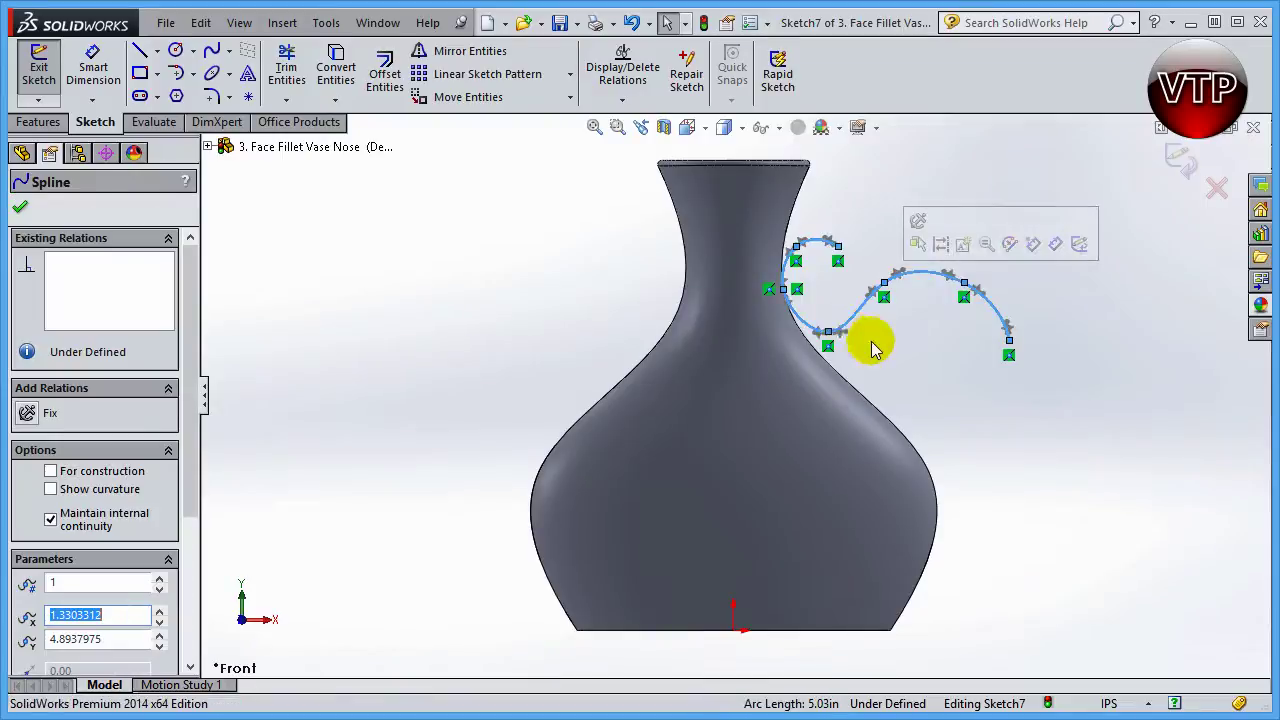
mouse_move(828, 336)
left_mouse_down()
mouse_move(830, 308)
mouse_move(829, 321)
left_mouse_up()
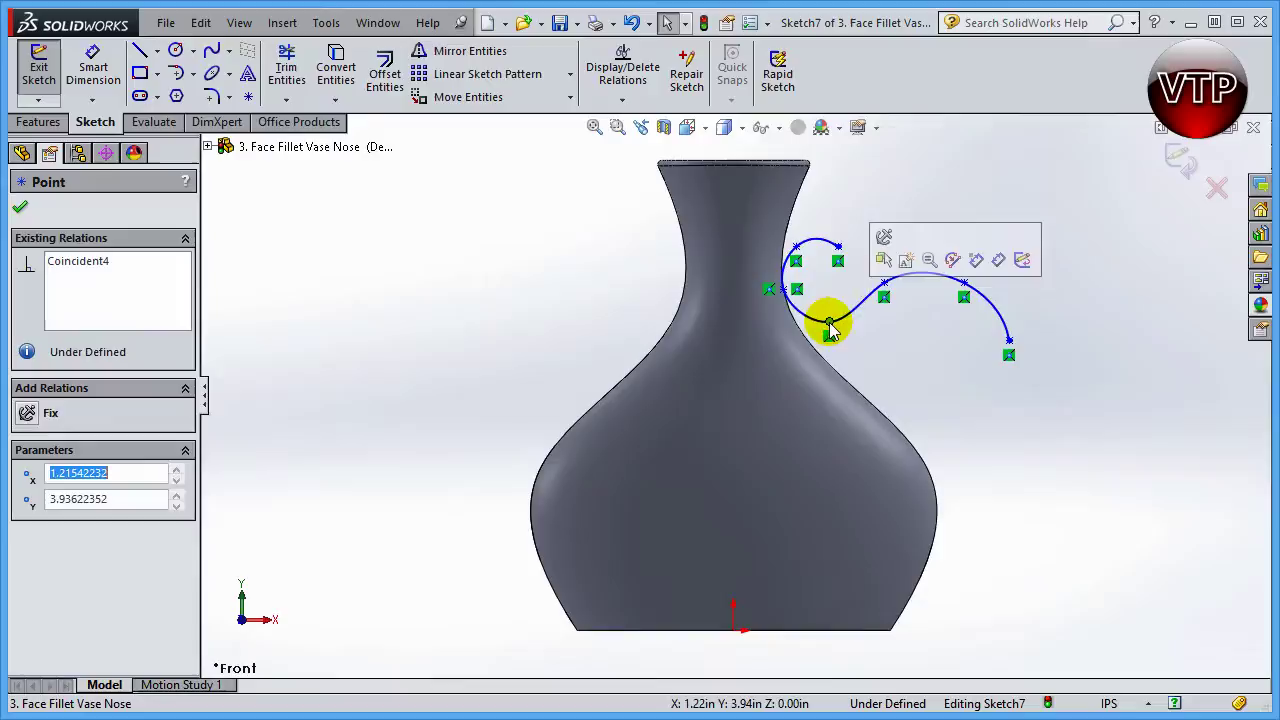
left_click(905, 175)
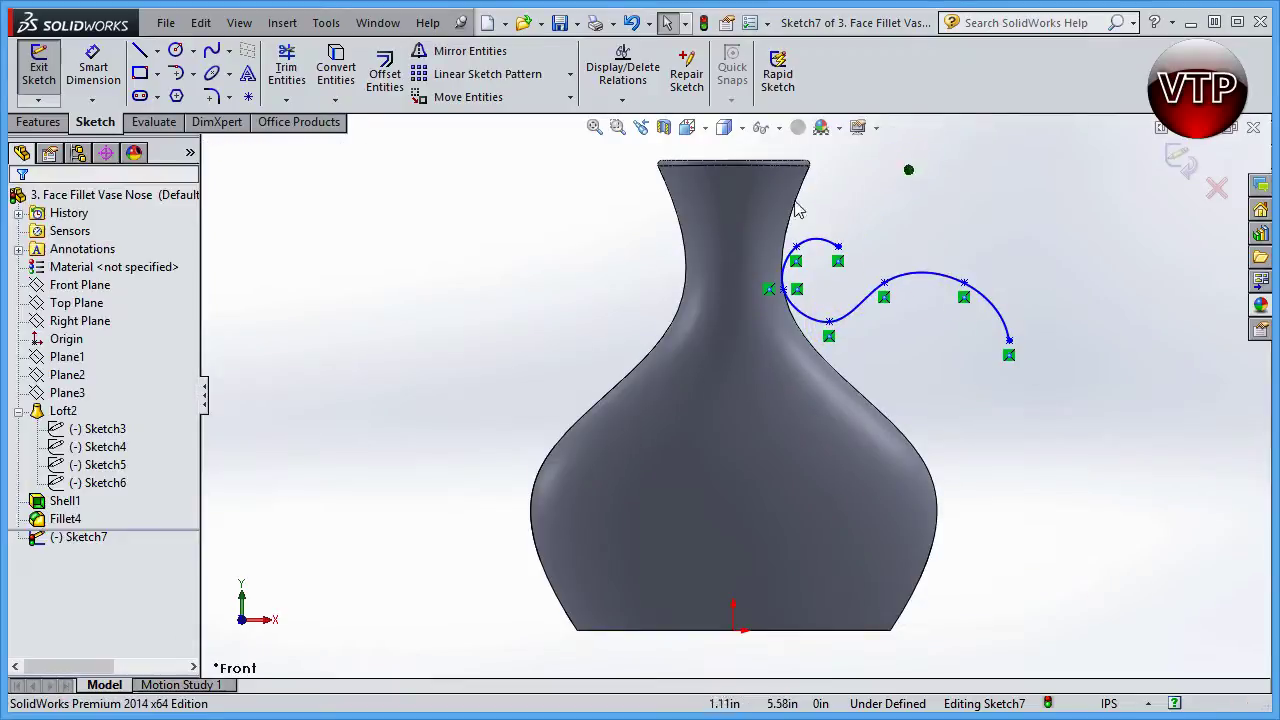
left_click(830, 323)
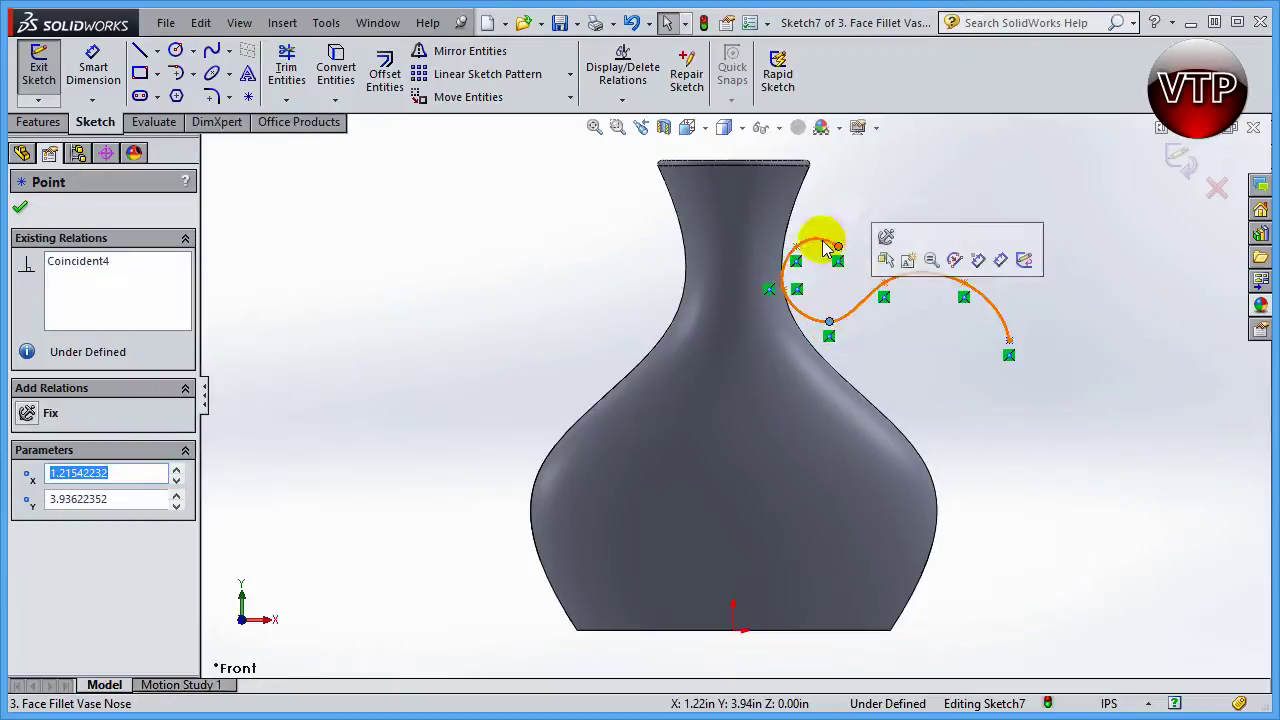
left_click_drag(798, 254, 834, 242)
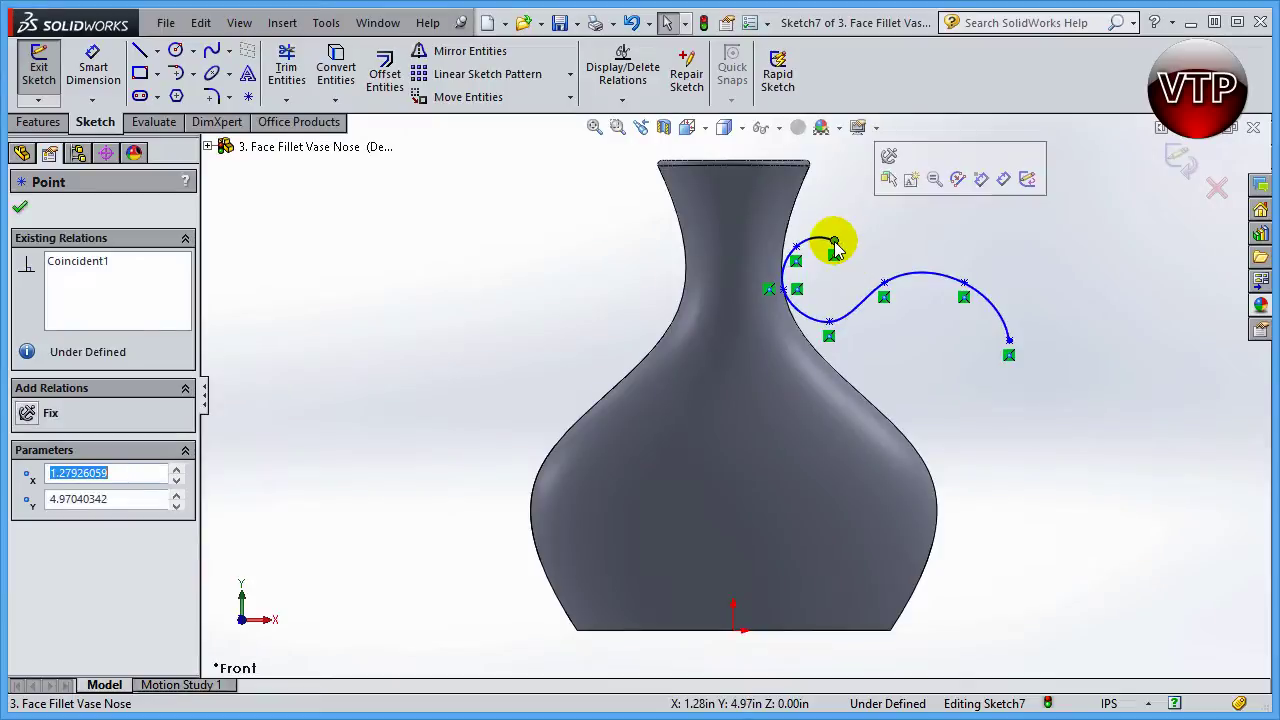
left_click(831, 321)
mouse_move(838, 313)
left_mouse_down()
mouse_move(835, 300)
mouse_move(830, 325)
left_mouse_up()
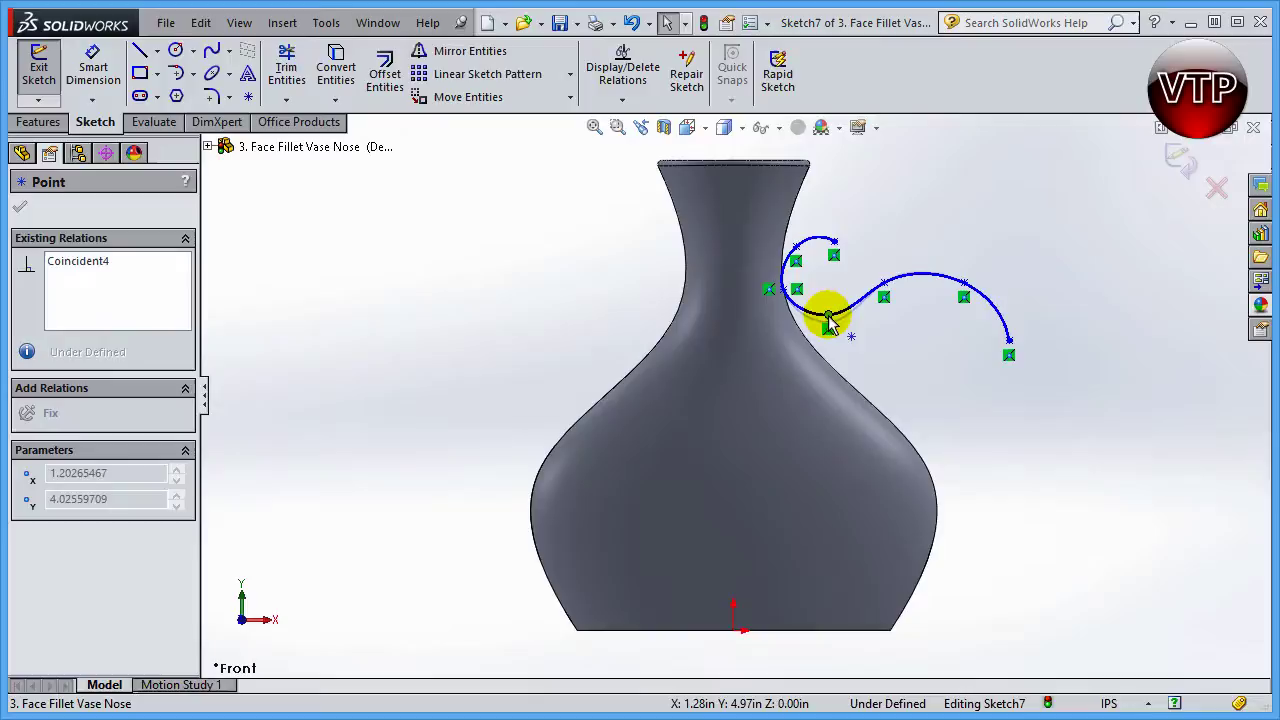
left_click(857, 343)
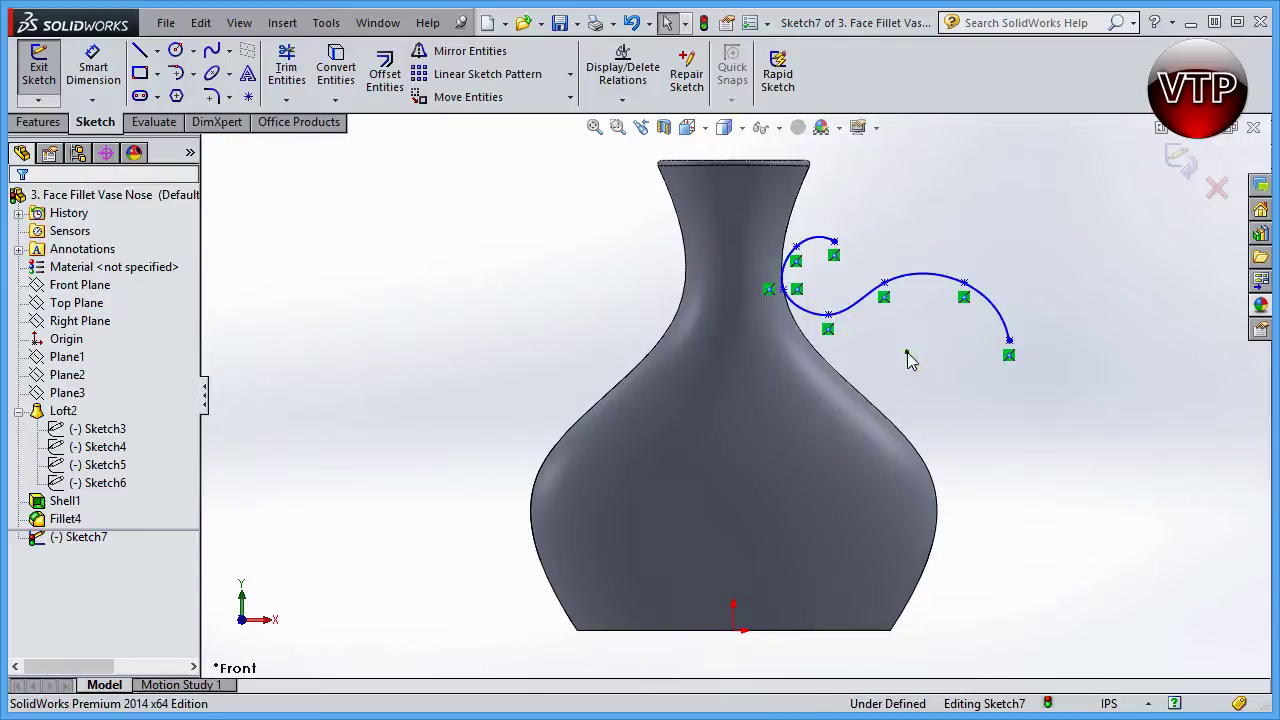
Reshape the spline's outer curve by slightly adjusting the outward tangent handle at its sixth point
left_click(929, 273)
scroll(952, 287, "down", 6)
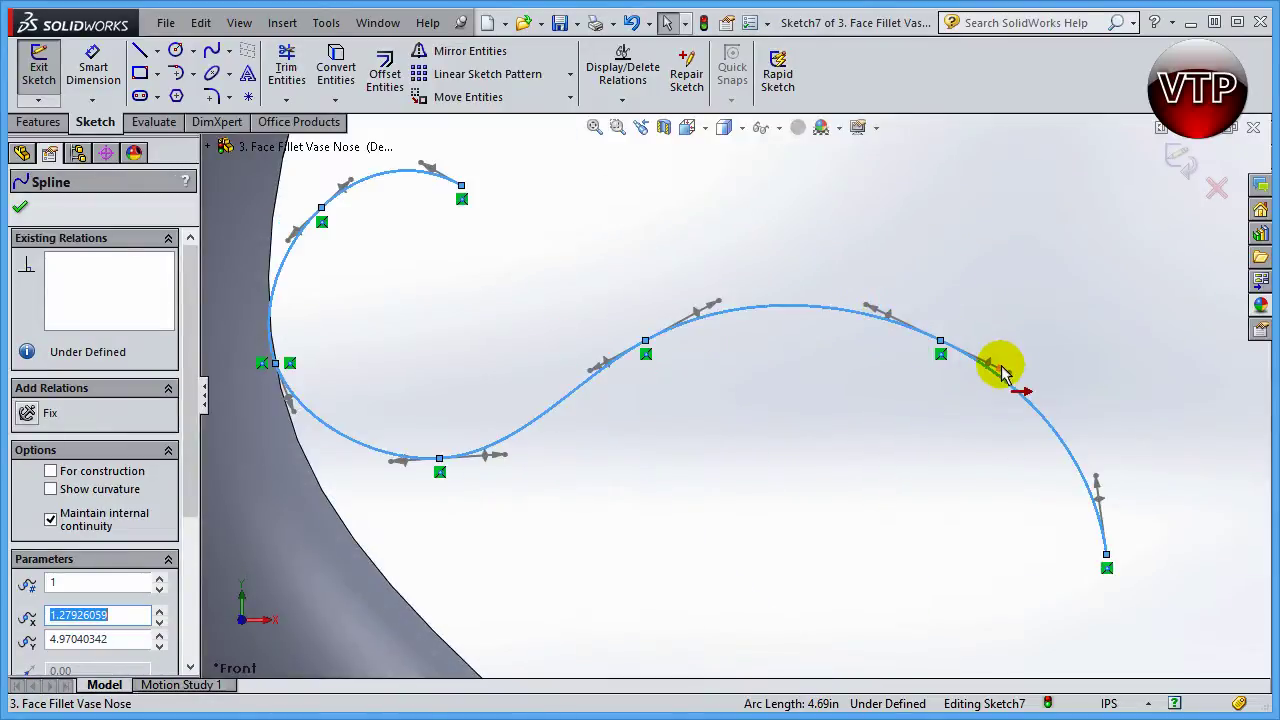
mouse_move(999, 380)
left_mouse_down()
mouse_move(1044, 384)
mouse_move(955, 354)
mouse_move(988, 366)
left_mouse_up()
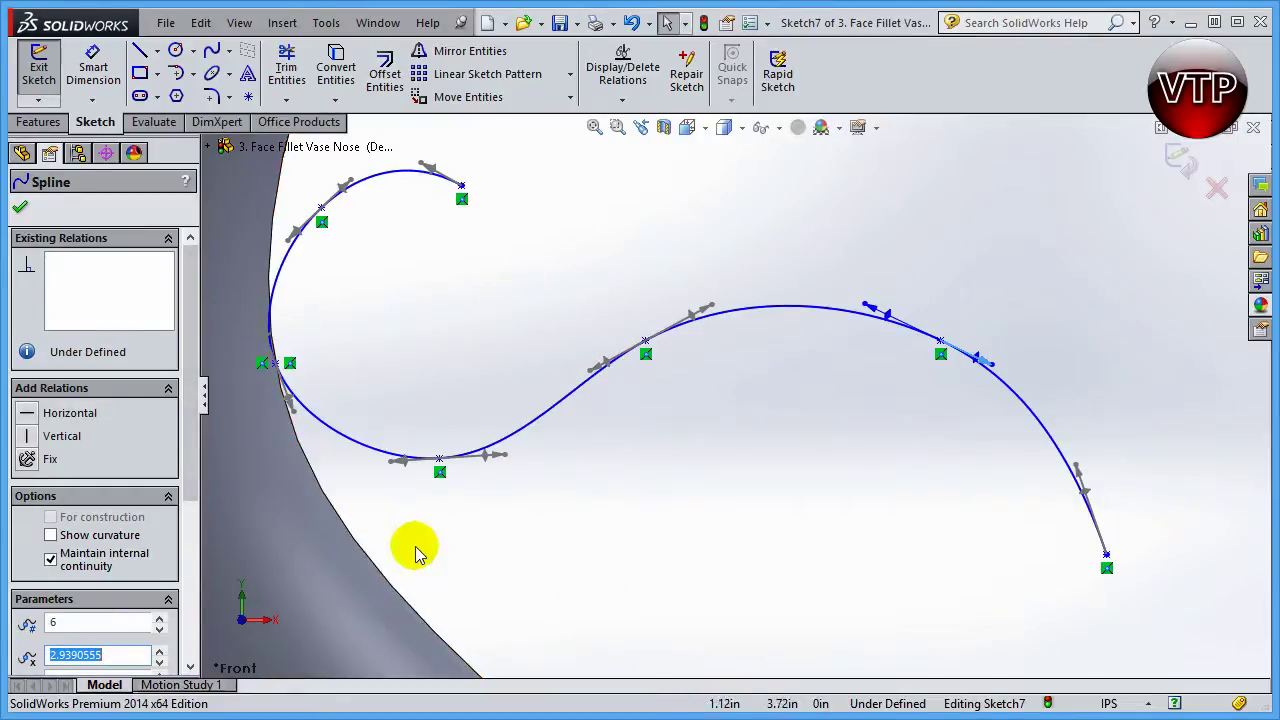
left_click(20, 210)
scroll(1022, 320, "up", 6)
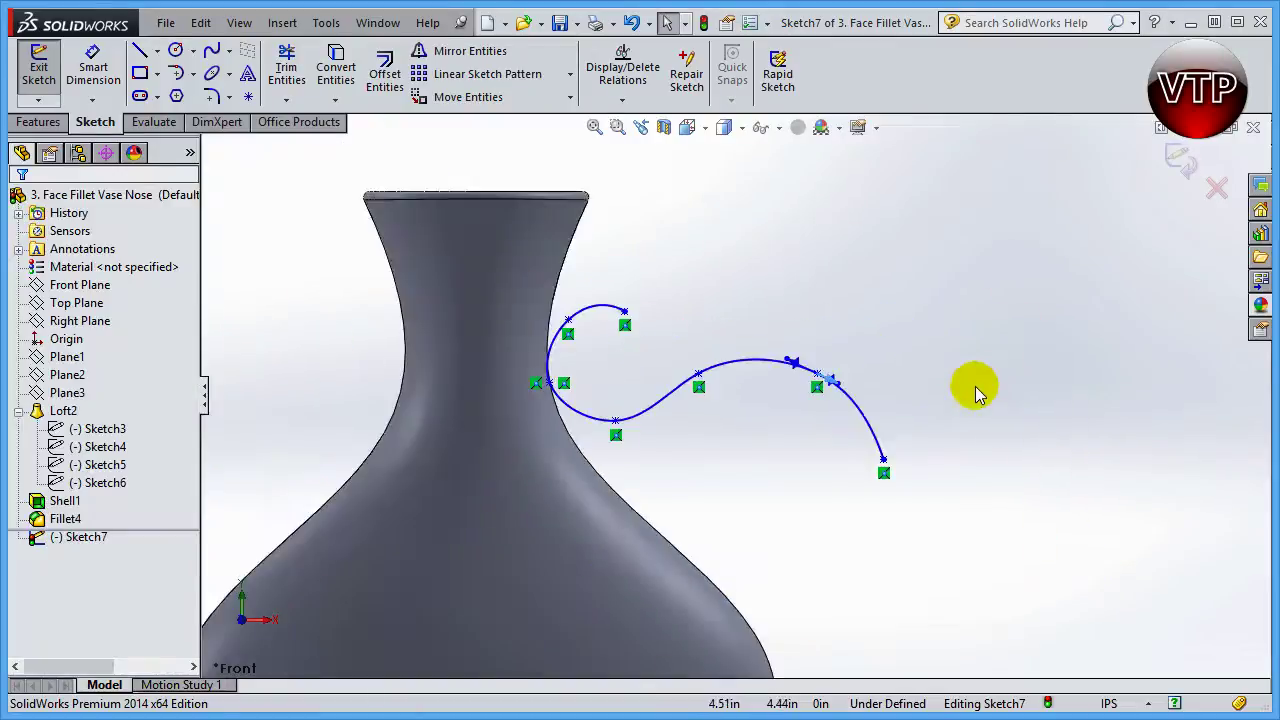
Bring up the feature modelling commands for building a body along the spline
mouse_move(963, 411)
middle_mouse_down()
mouse_move(837, 551)
mouse_move(723, 589)
mouse_move(914, 437)
mouse_move(930, 367)
middle_mouse_up()
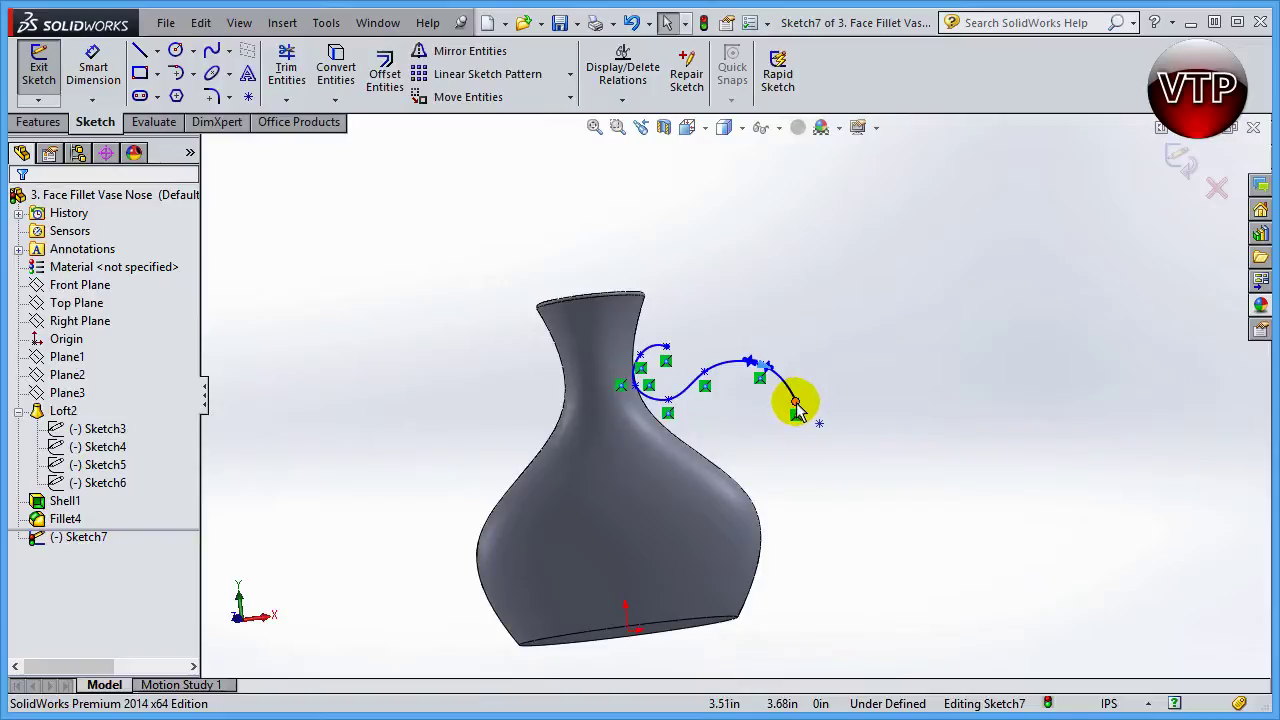
left_click(38, 122)
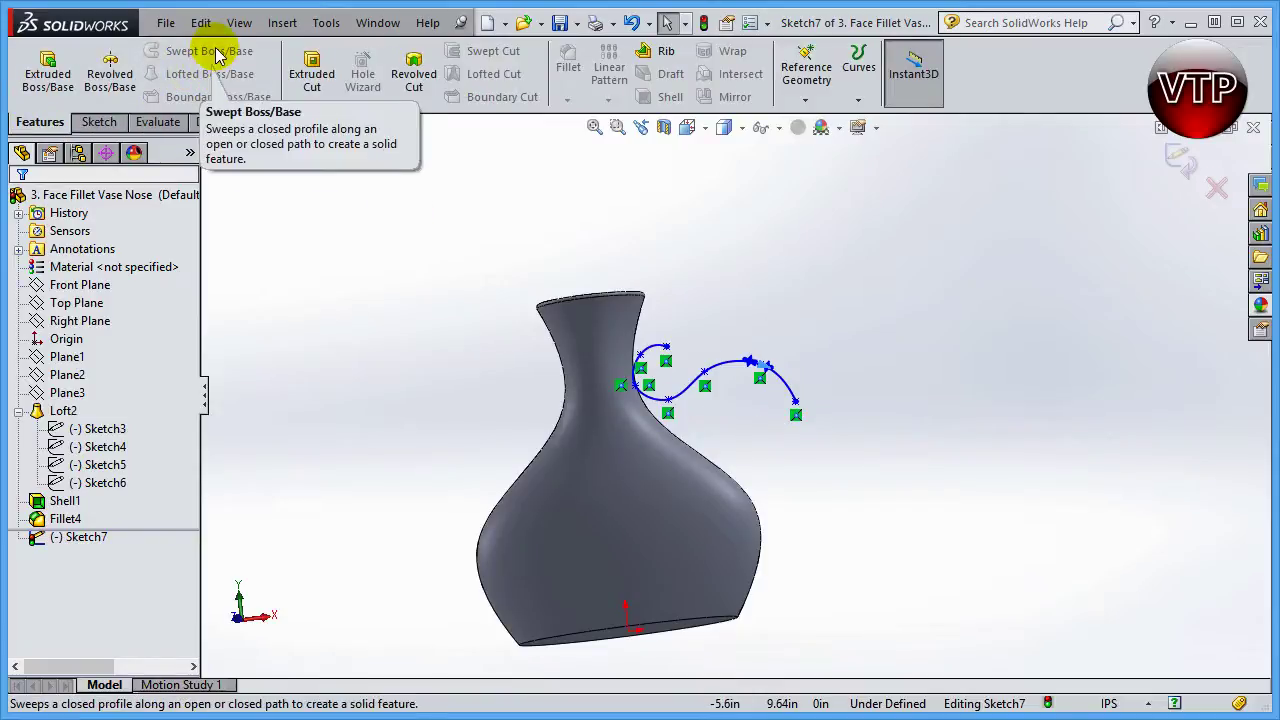